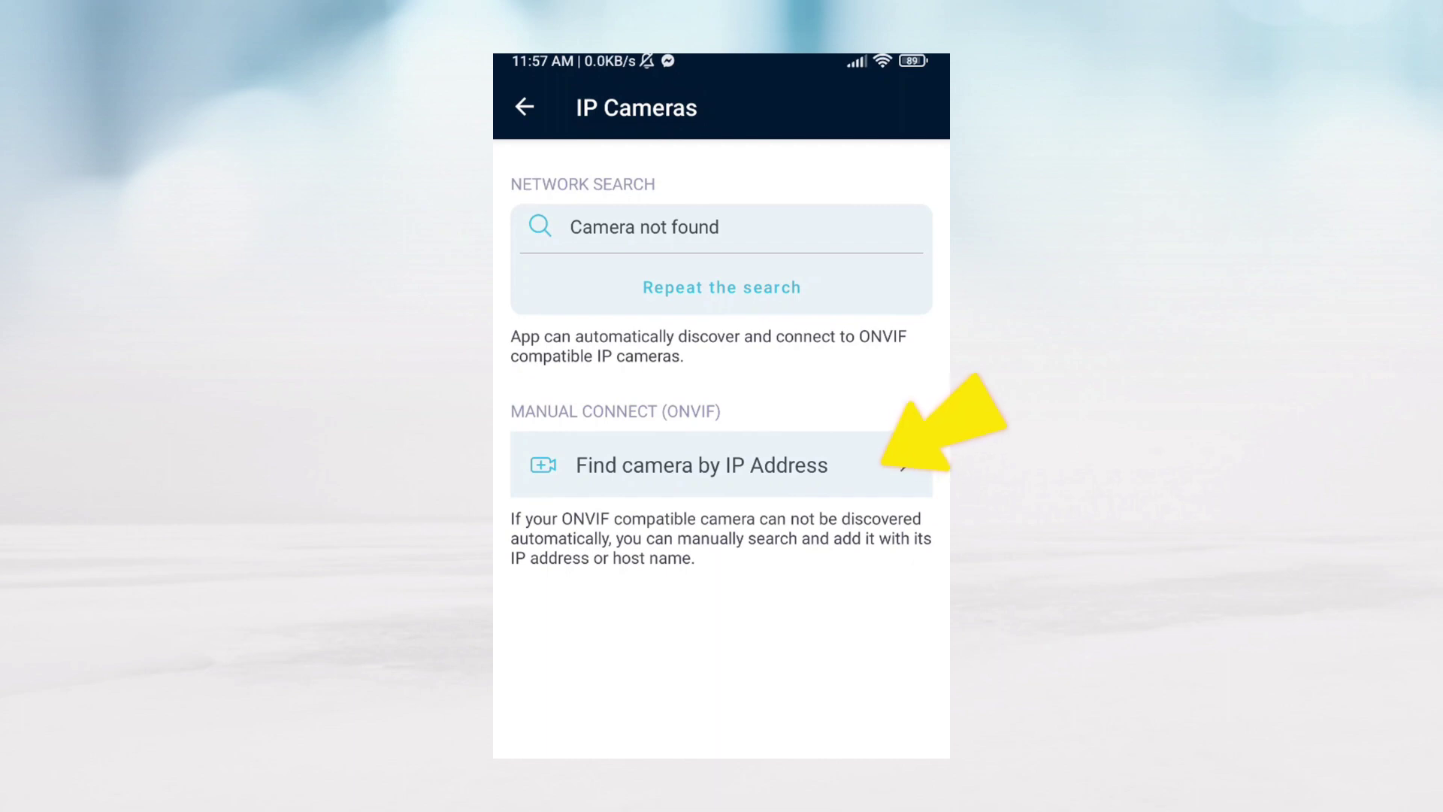
Add a camera by IP named 'my security camera' with IP address 192..88.13
left_click(526, 463)
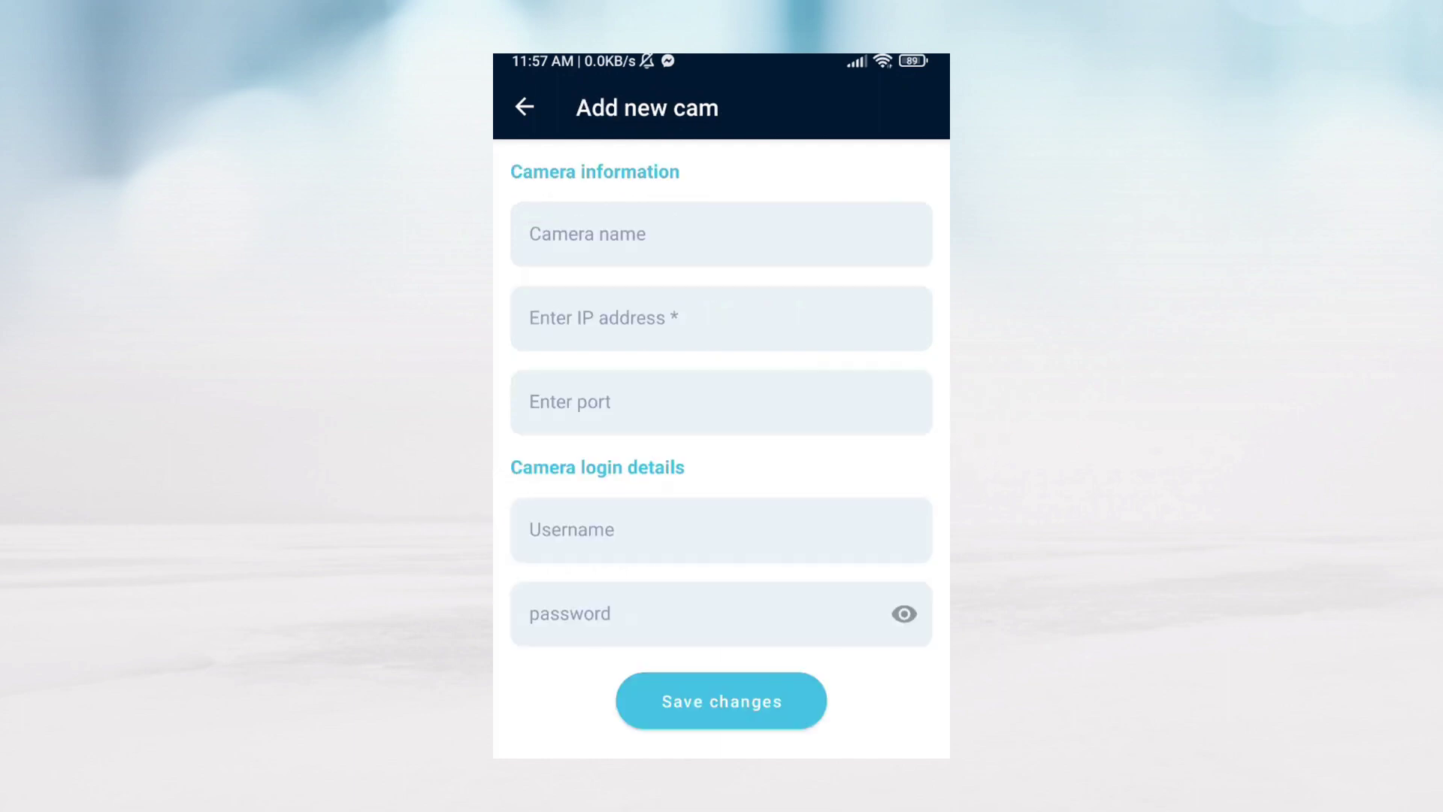
left_click(722, 234)
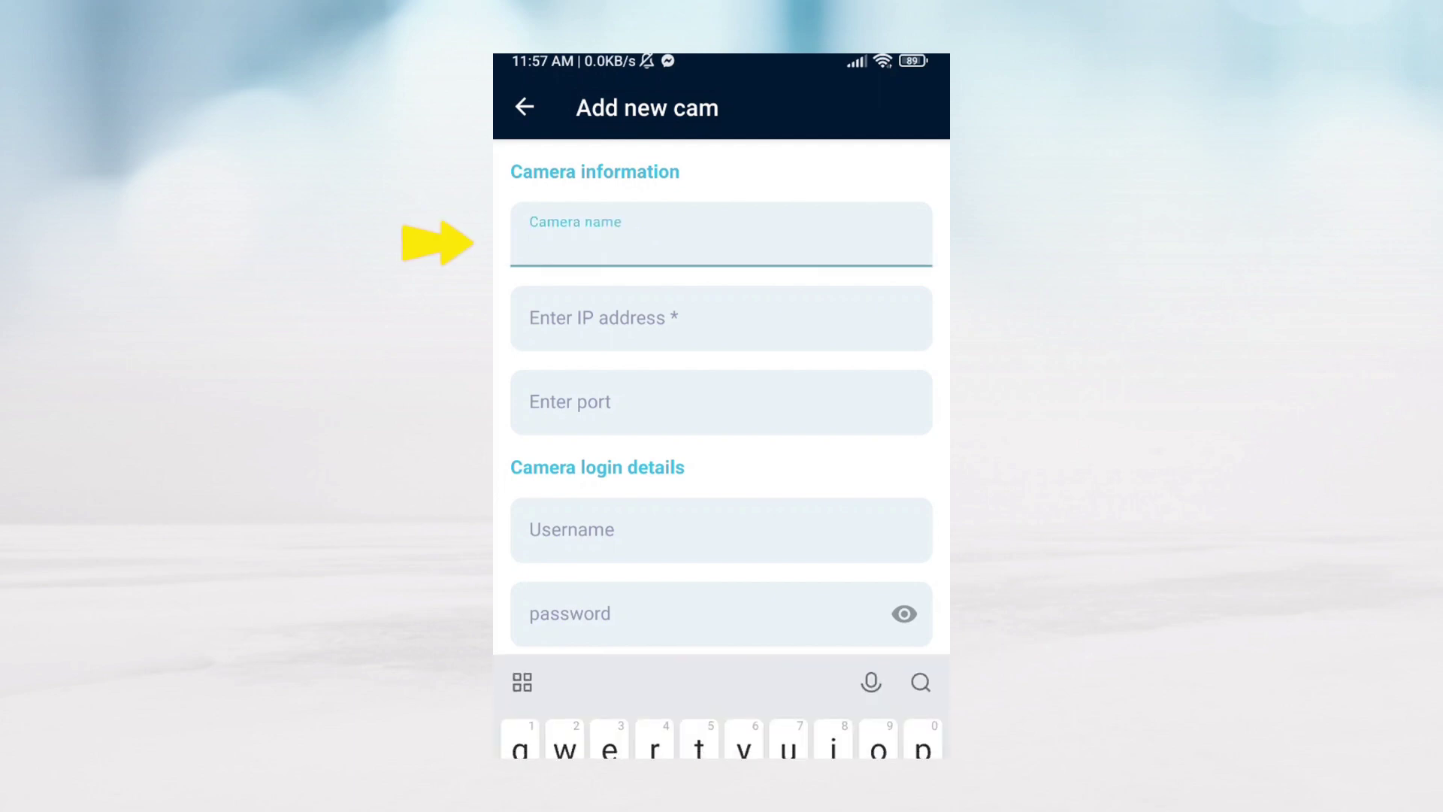
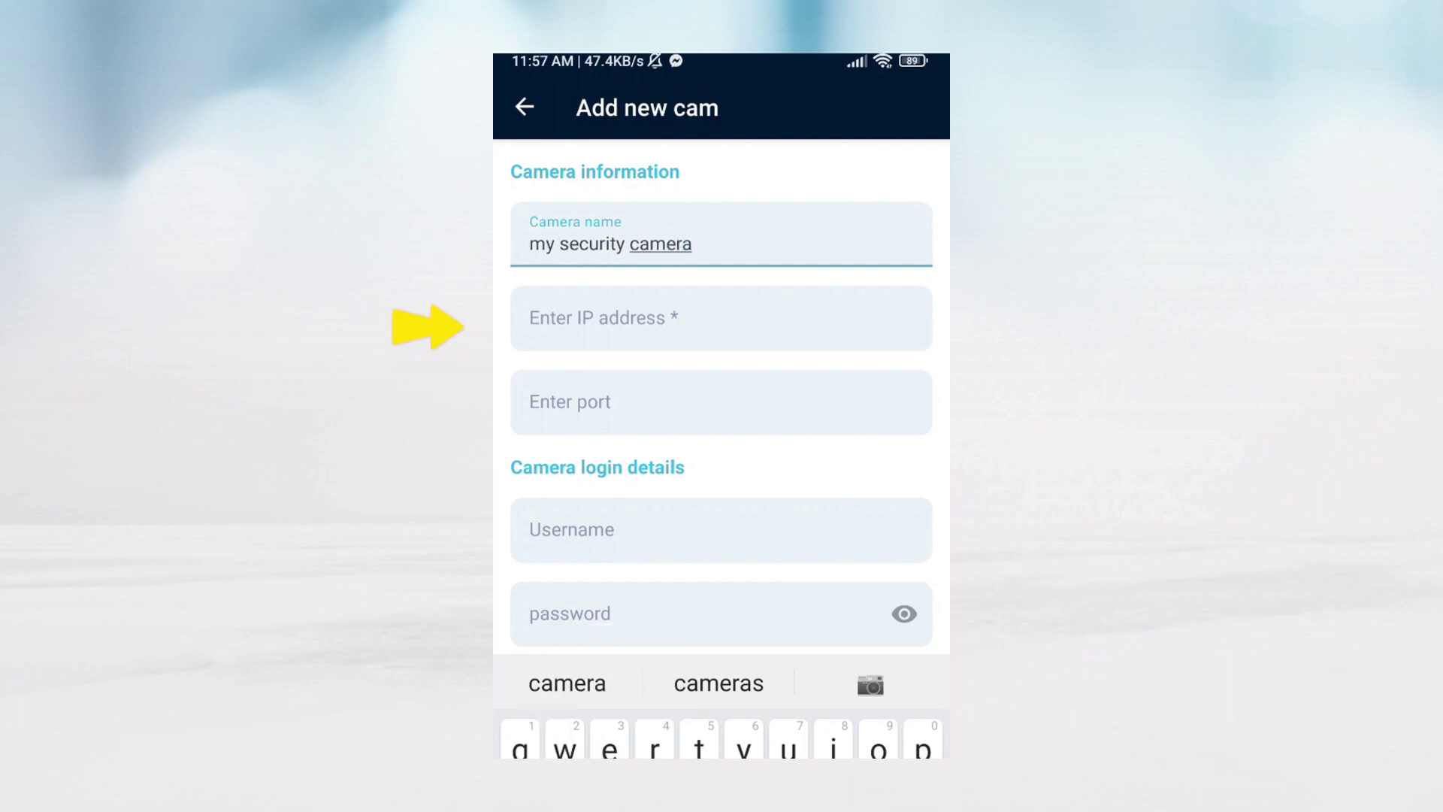
key("Tab")
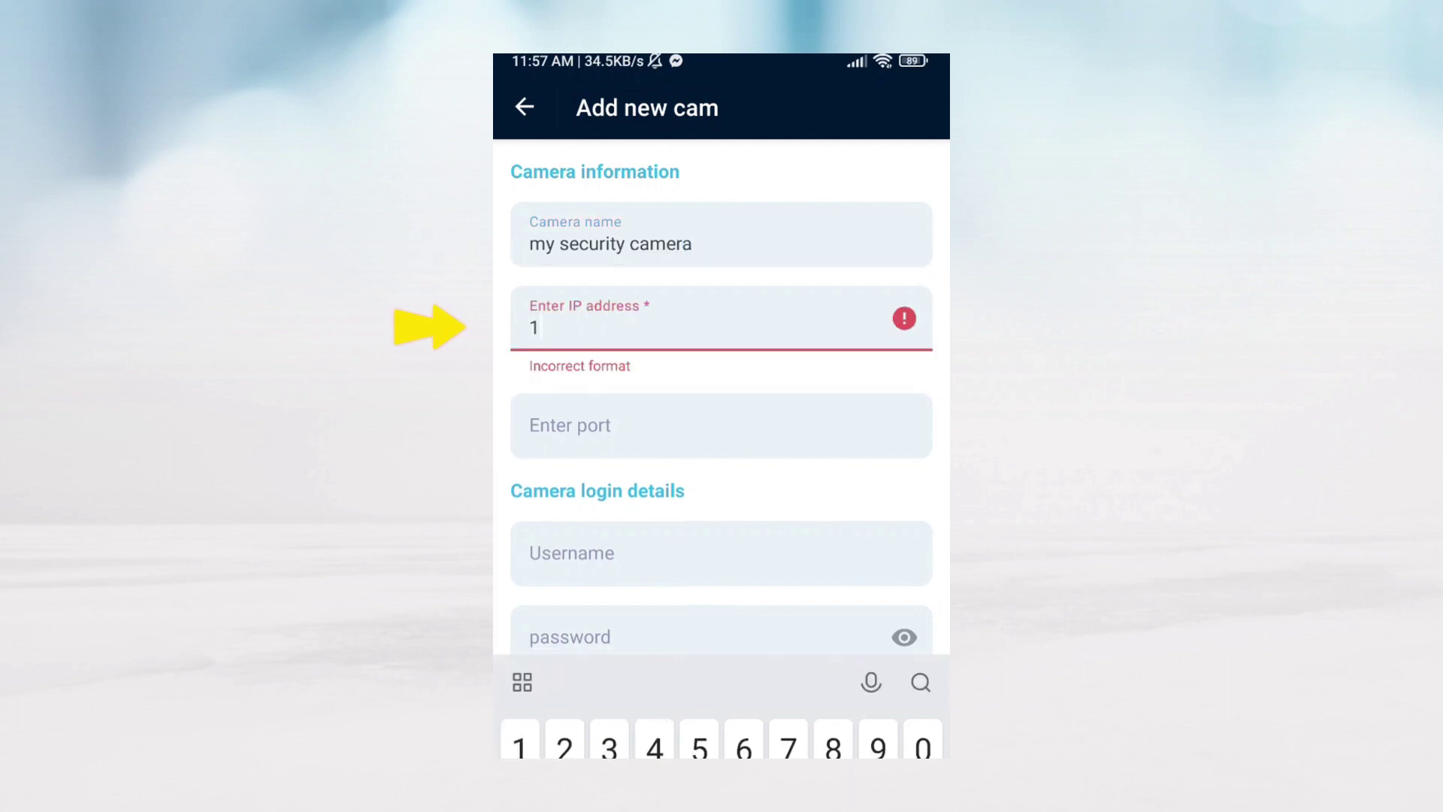
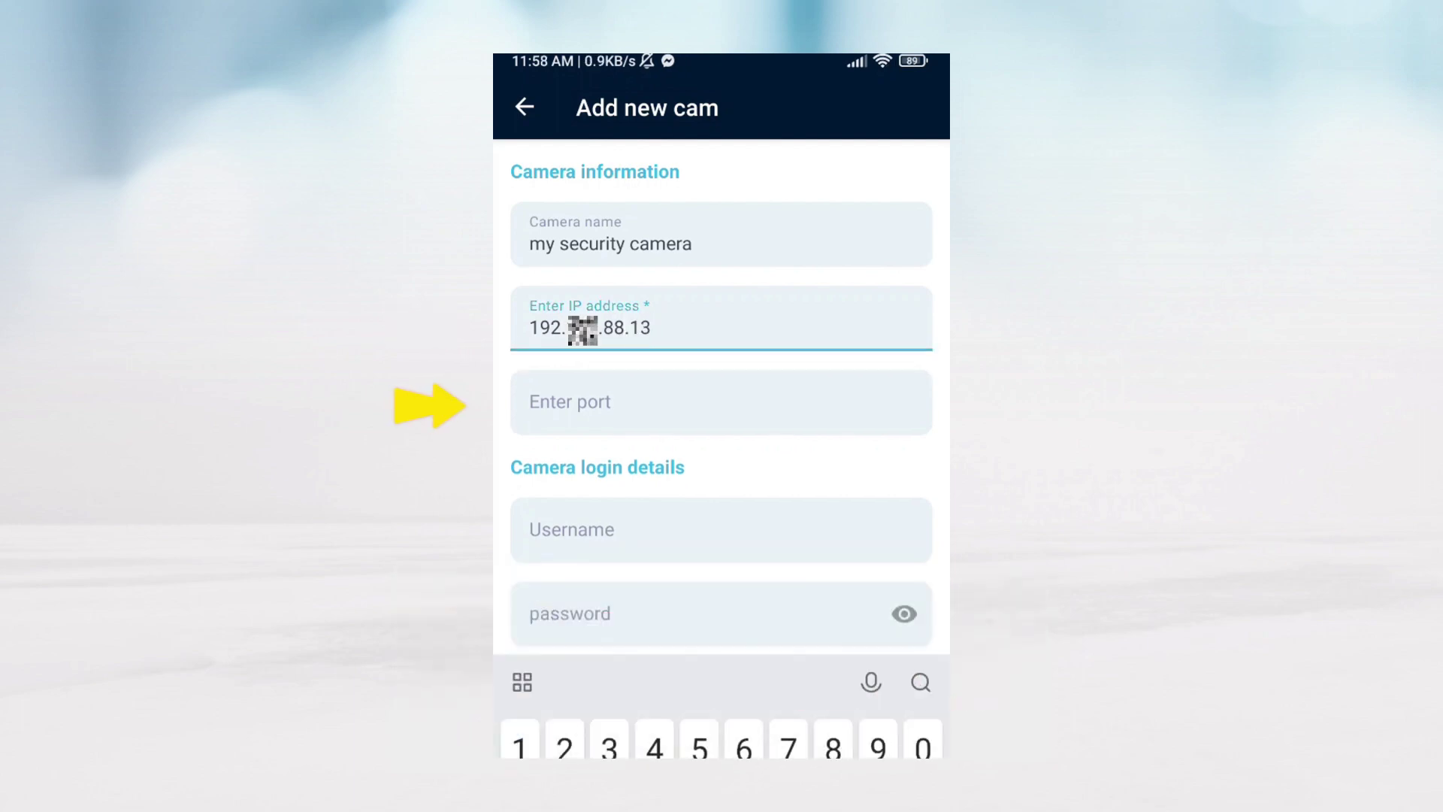
key("Tab")
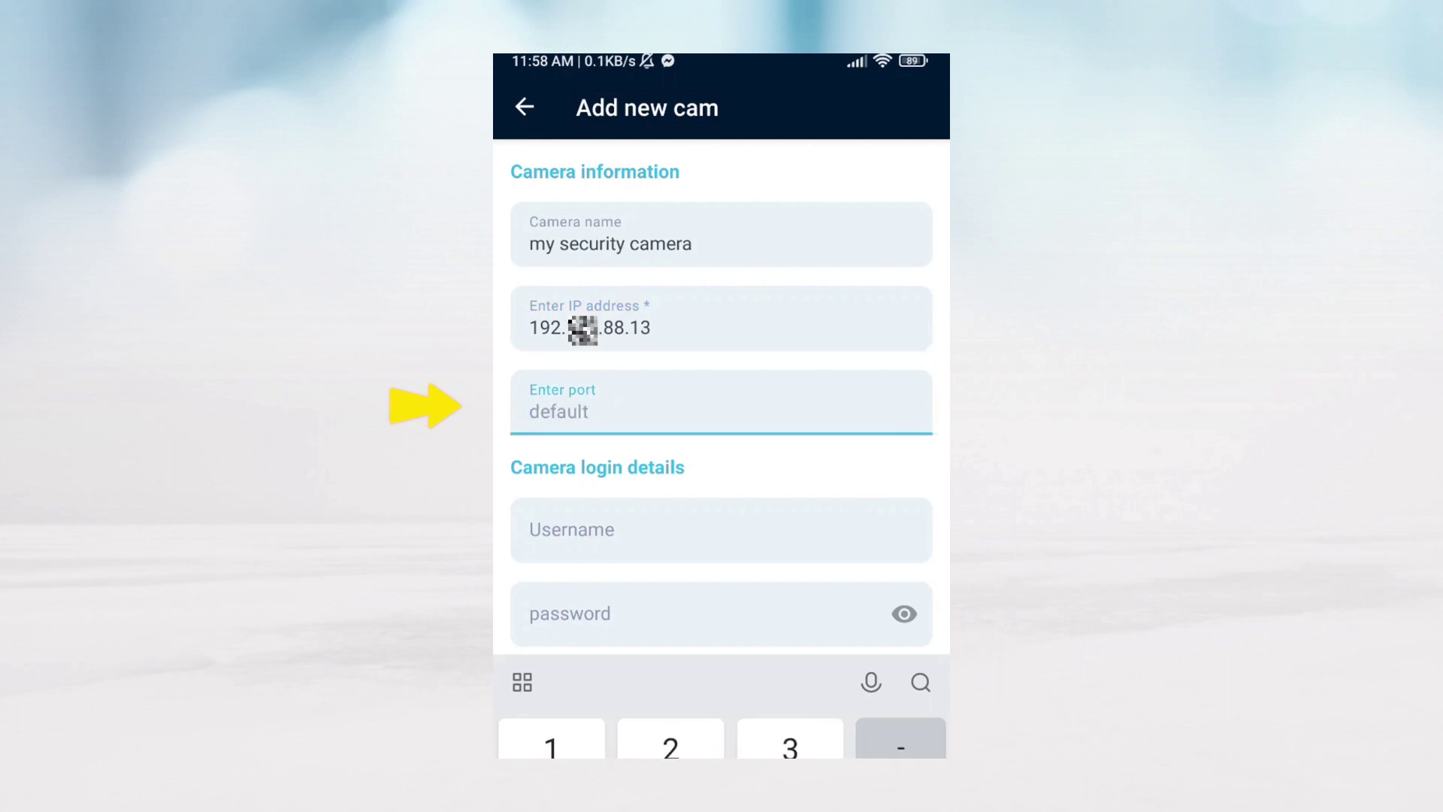
key("shift+Tab")
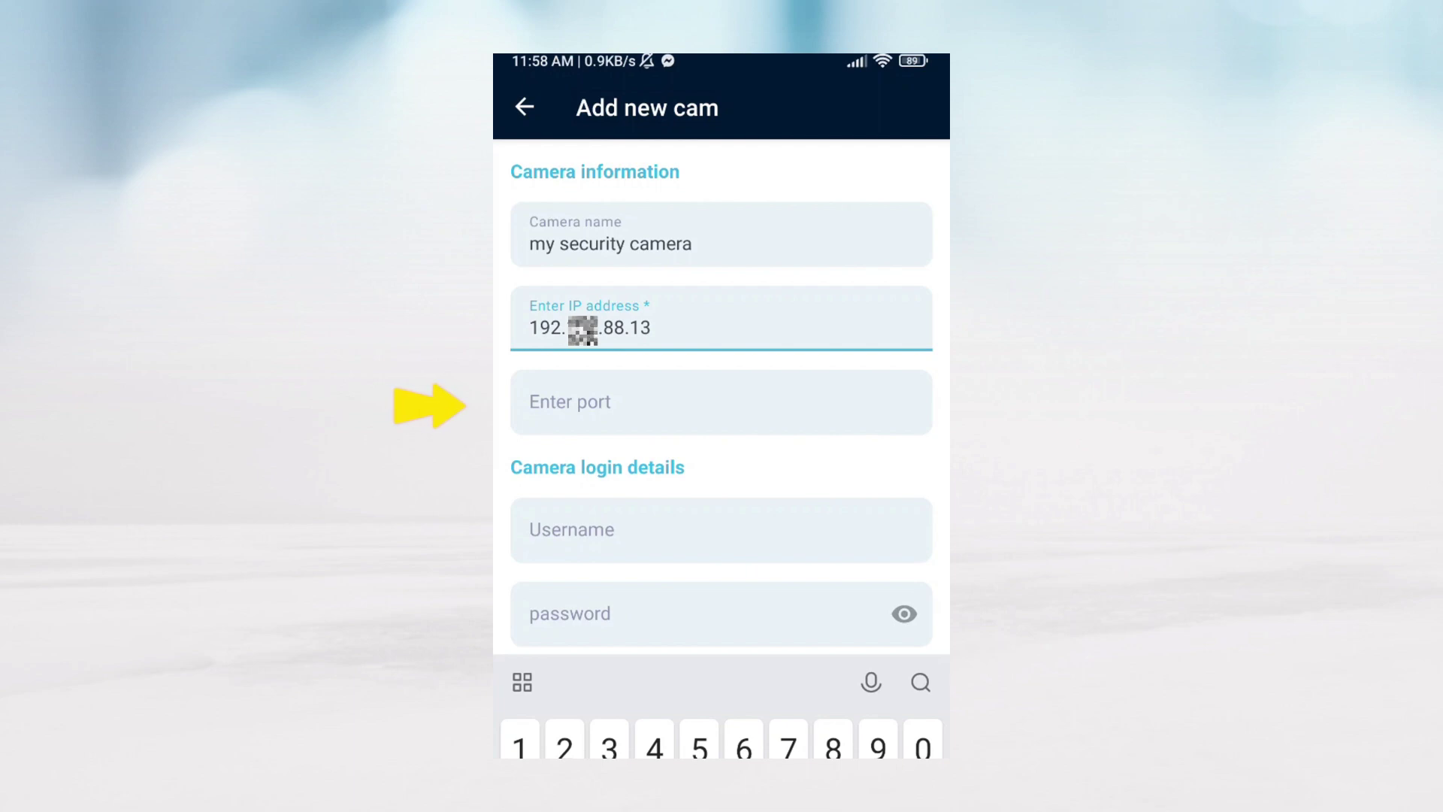
key("Tab")
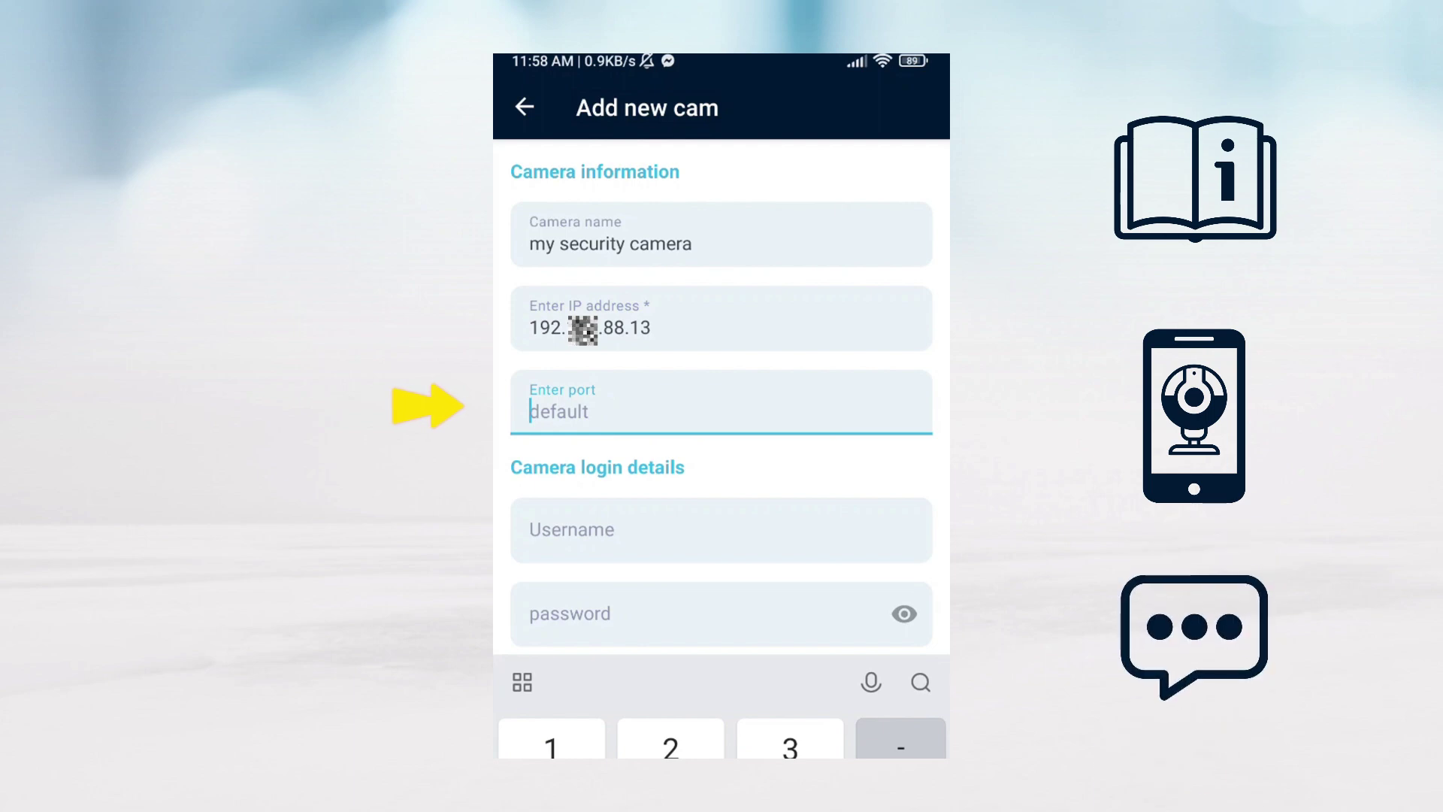
key("Tab")
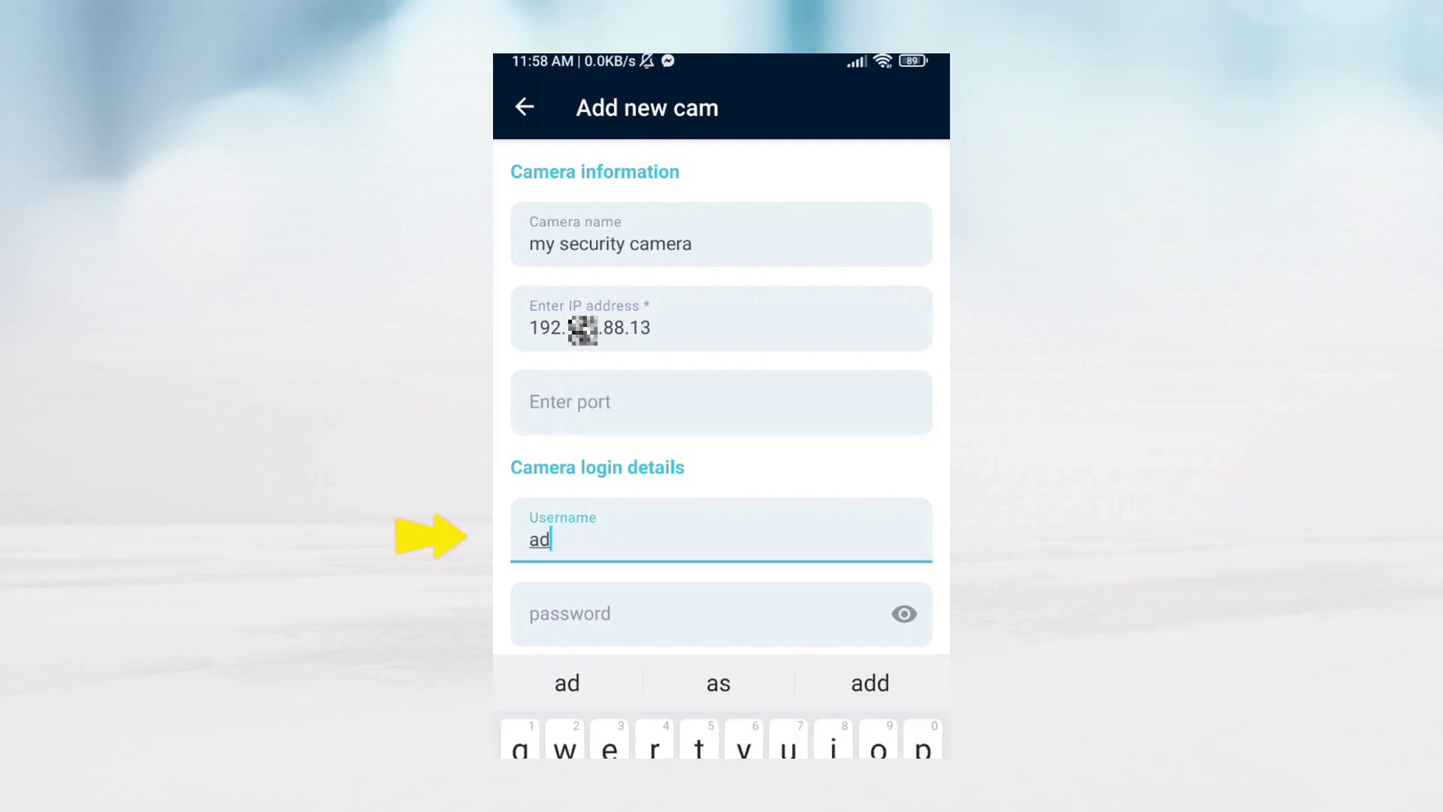
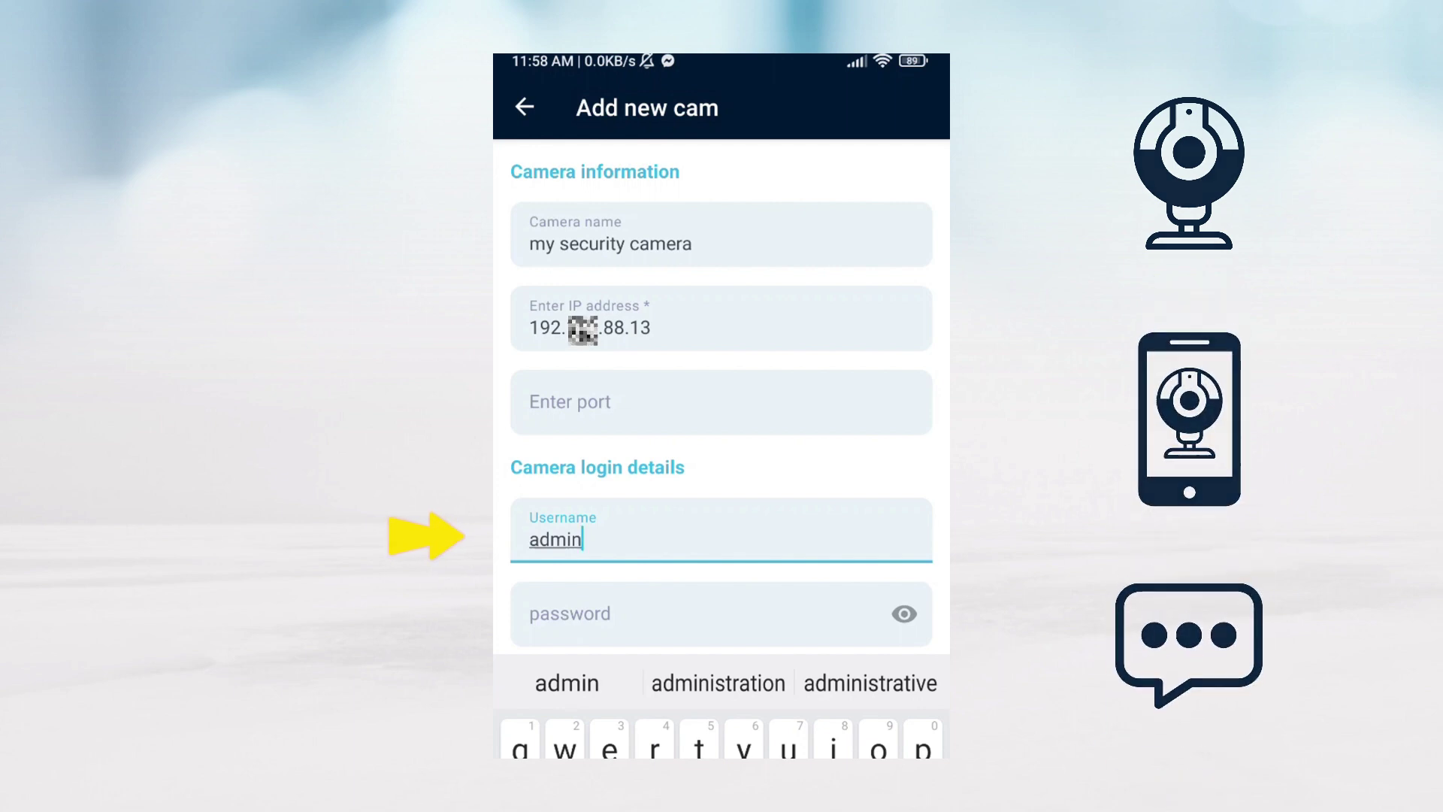
key("Tab")
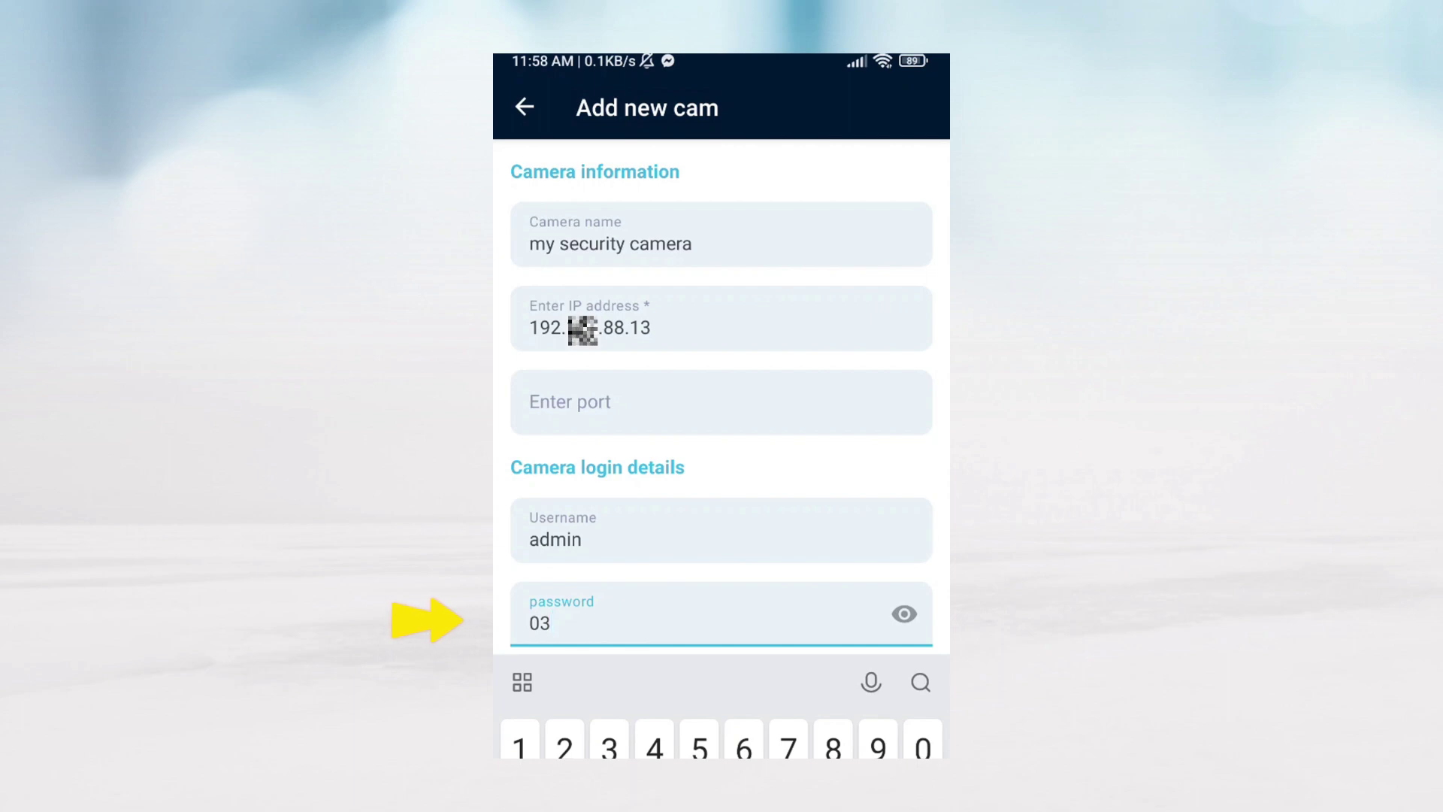
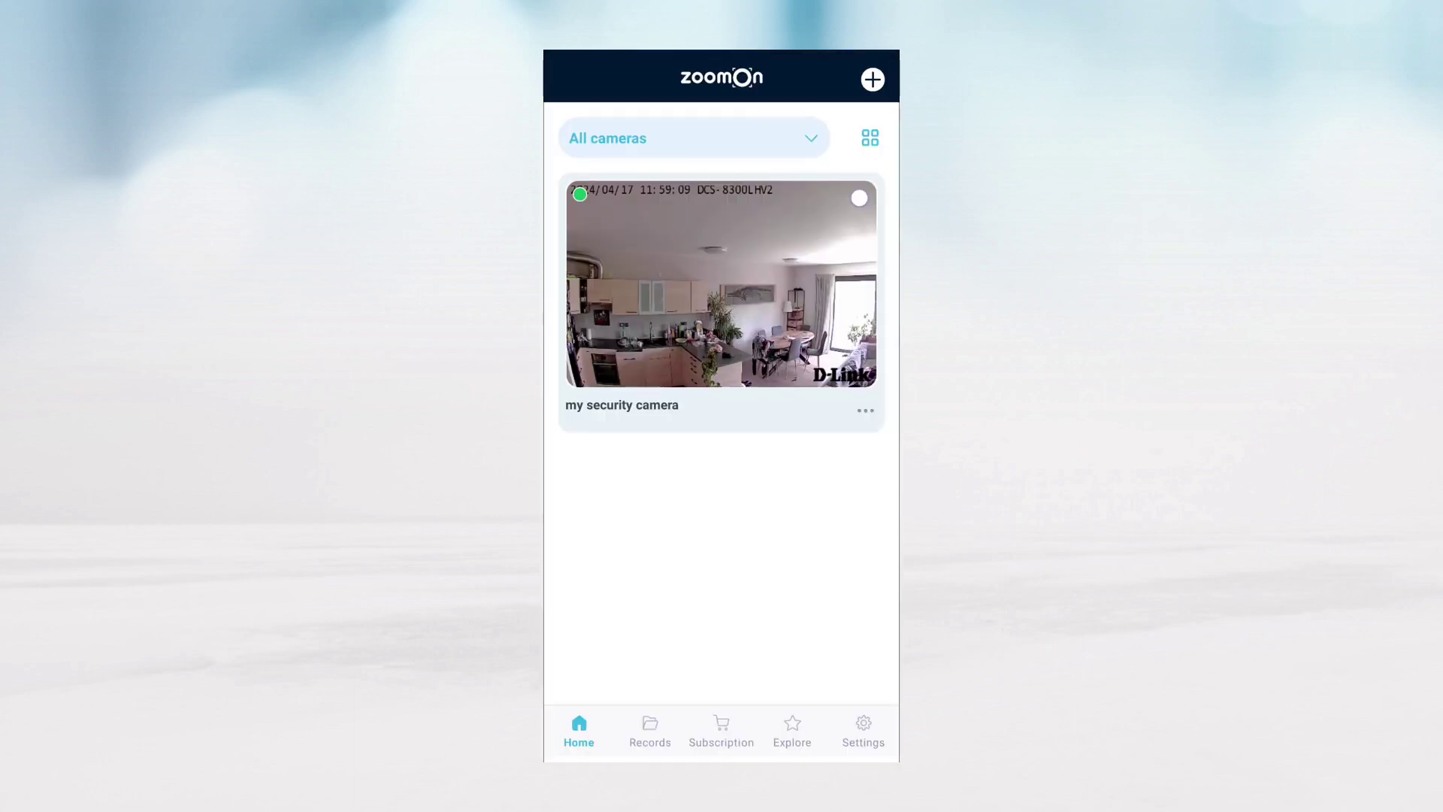
Open the live view of 'my security camera' from the home camera list
left_click(560, 282)
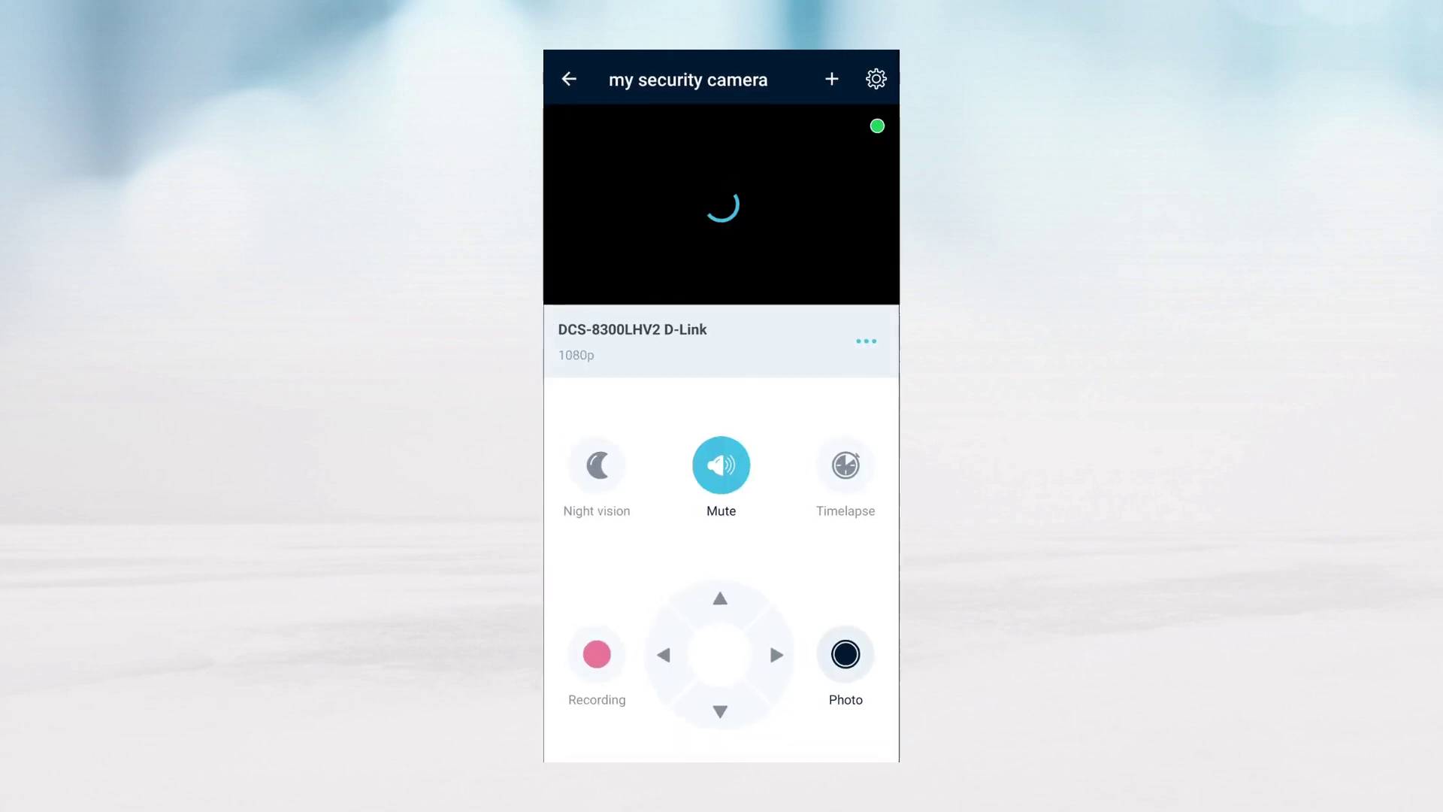